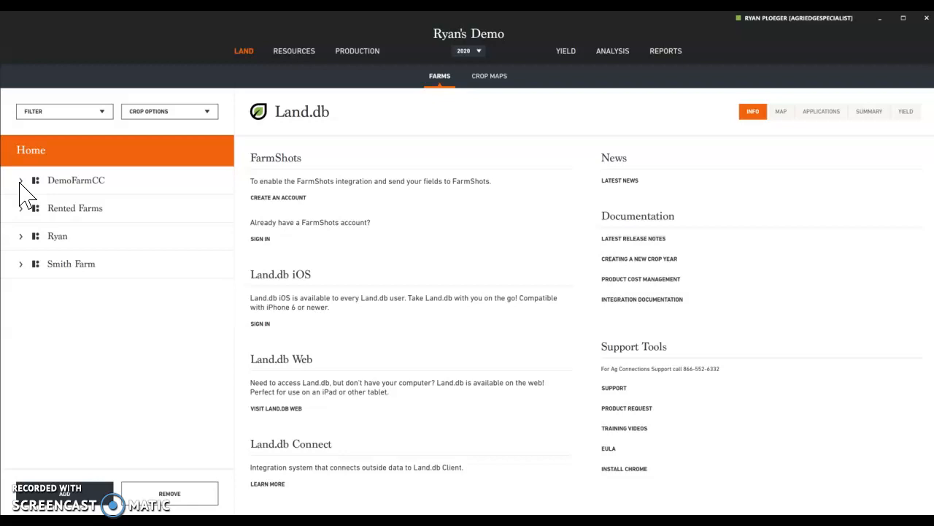
Expand all four farms in the farm tree to list the fields under each one.
{"action": "left_click", "coordinate": [20, 180]}
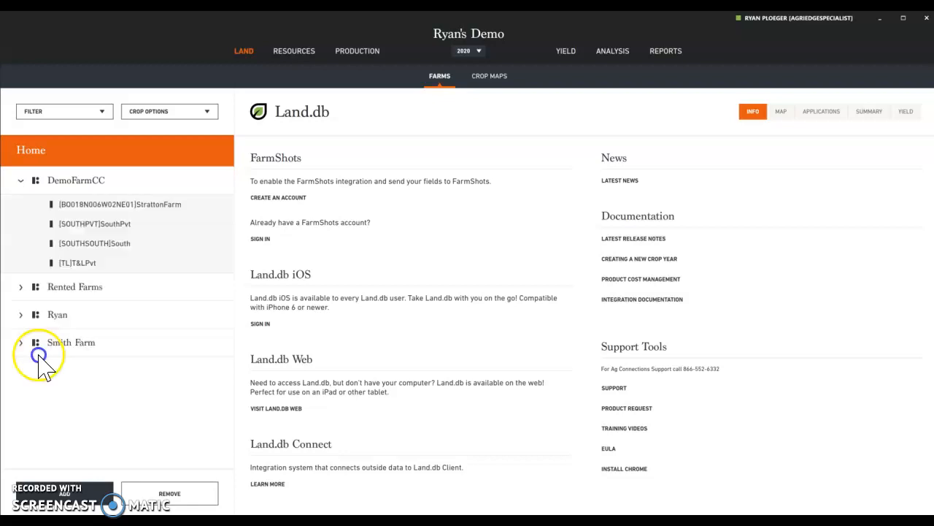
{"action": "left_click", "coordinate": [19, 289]}
{"action": "left_click", "coordinate": [21, 354]}
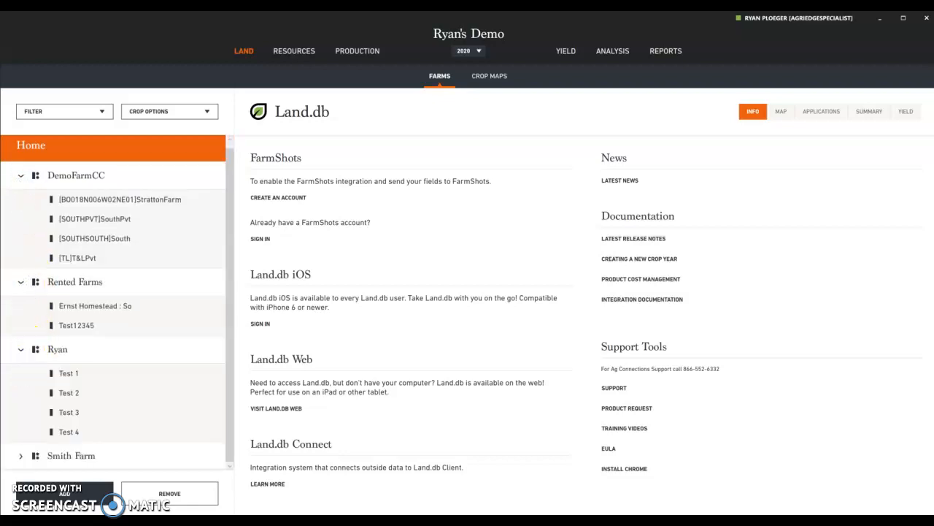
{"action": "left_click", "coordinate": [20, 455]}
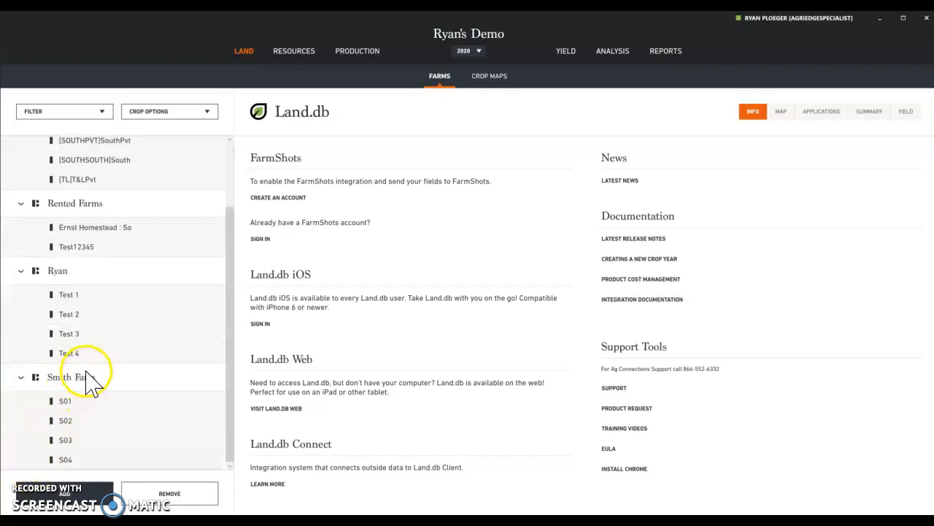
{"action": "scroll", "coordinate": [88, 376], "scroll_direction": "up", "scroll_amount": 2}
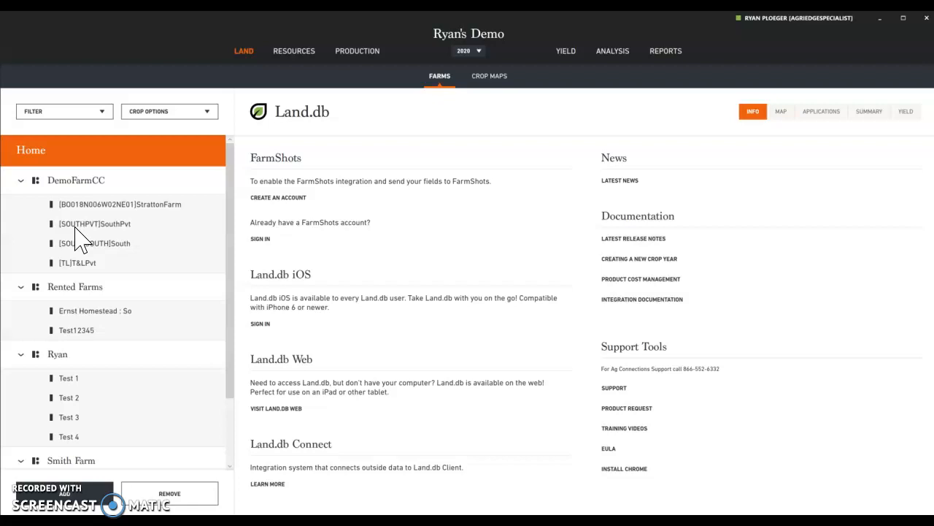
Open the details of the Test 1 field and check its acreage.
{"action": "left_click", "coordinate": [68, 379]}
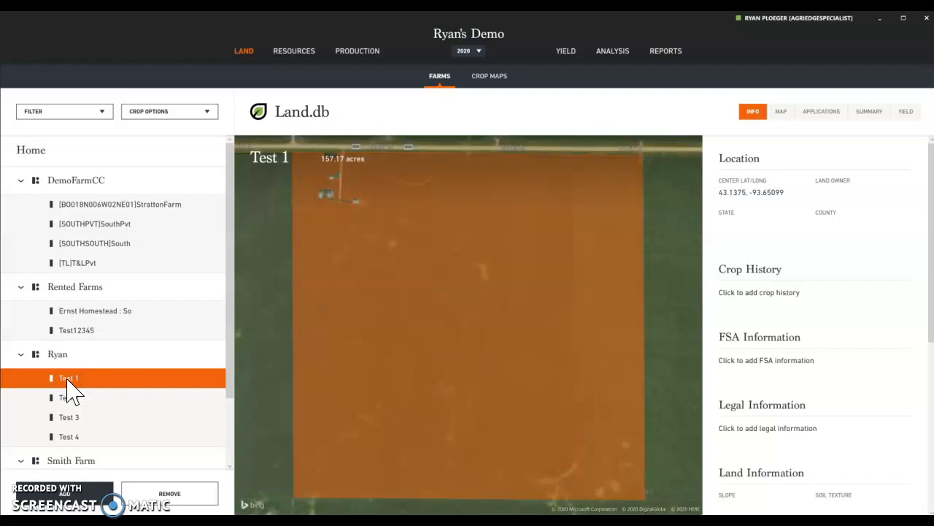
{"action": "mouse_move", "coordinate": [364, 158]}
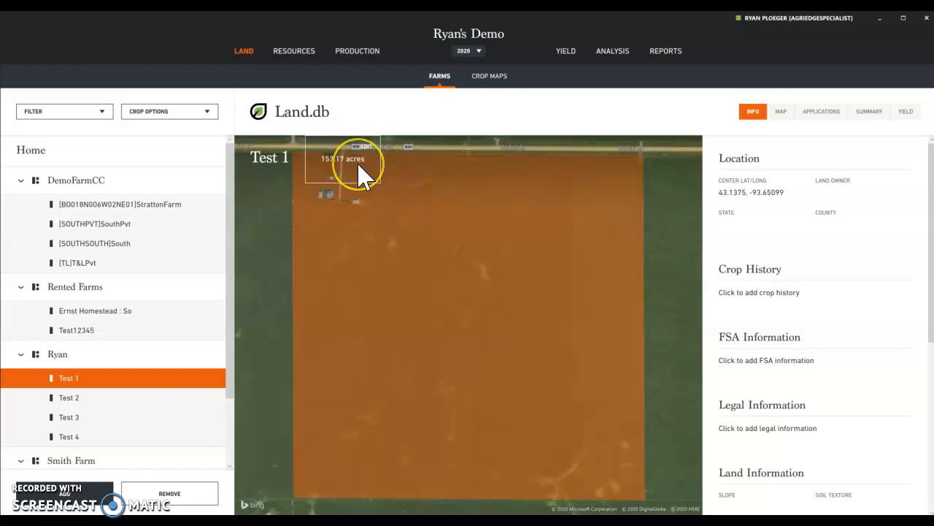
{"action": "left_click", "coordinate": [339, 165]}
Scale the Test 1 field's polygon on the map to a desired area of 160 and save it.
{"action": "left_click", "coordinate": [785, 112]}
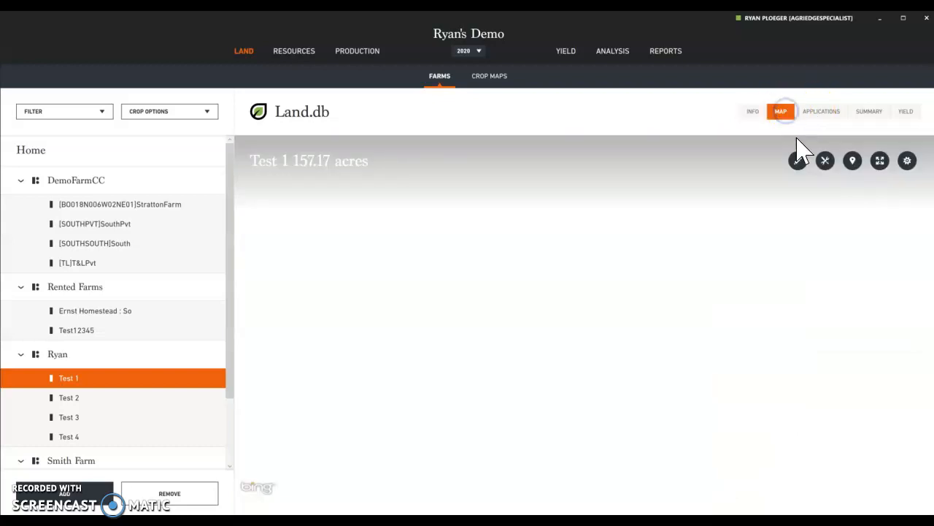
{"action": "left_click", "coordinate": [826, 165]}
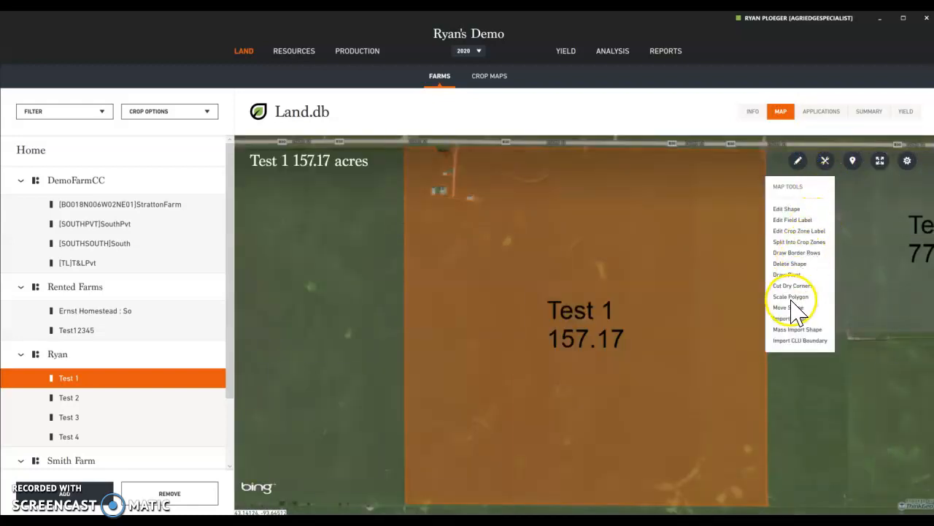
{"action": "left_click", "coordinate": [790, 299]}
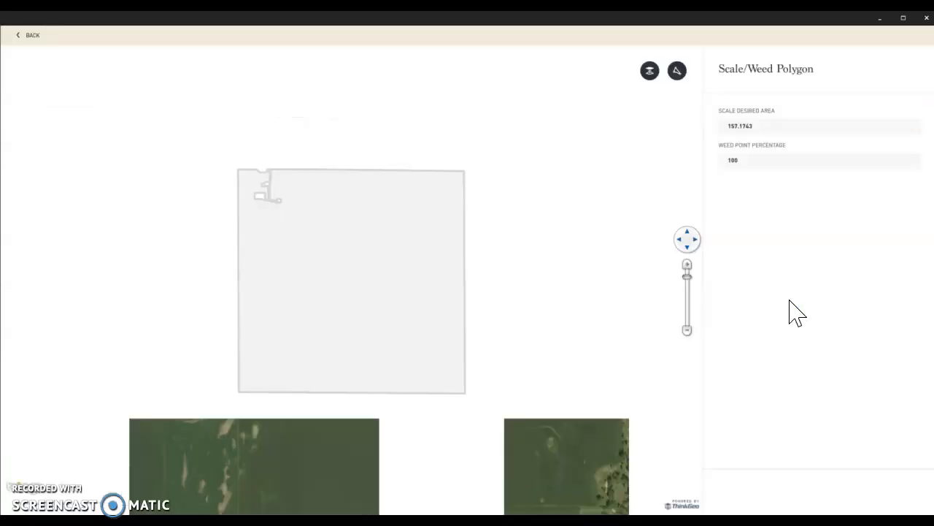
{"action": "left_click", "coordinate": [764, 127]}
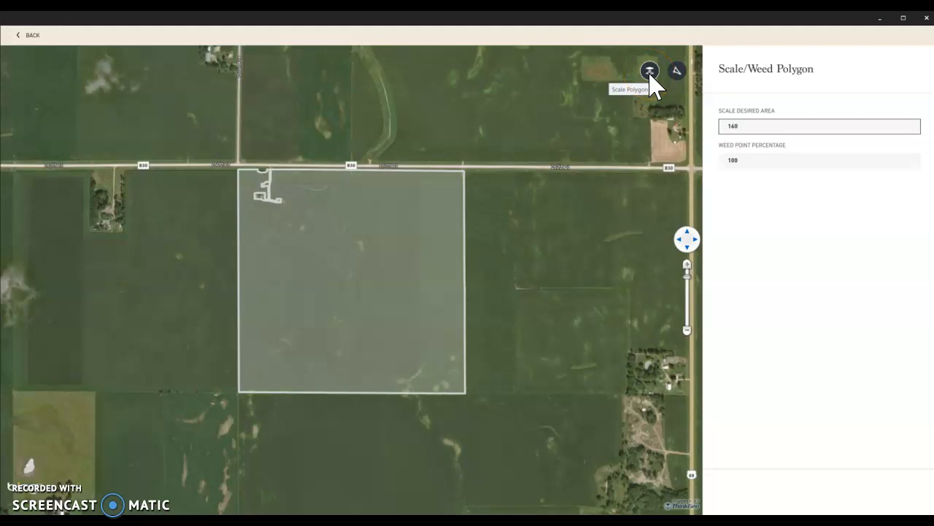
{"action": "left_click", "coordinate": [650, 73]}
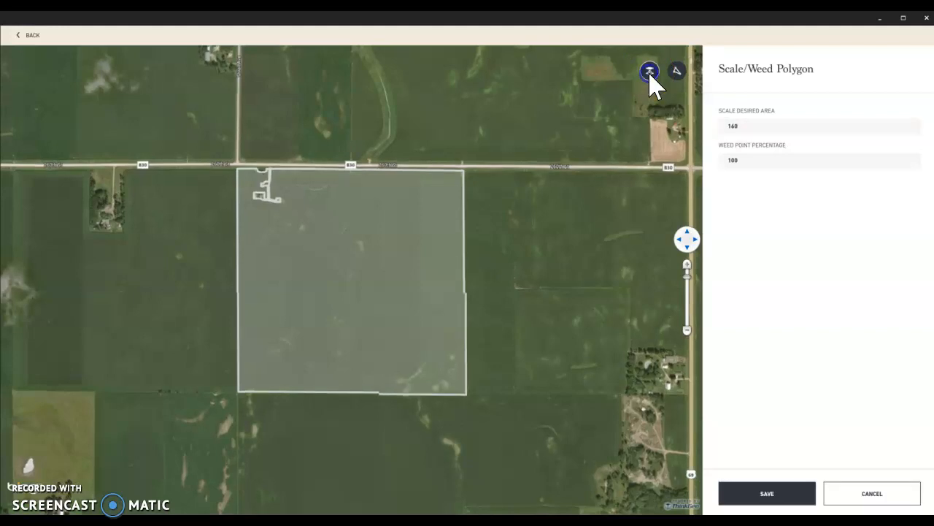
{"action": "left_click", "coordinate": [765, 495]}
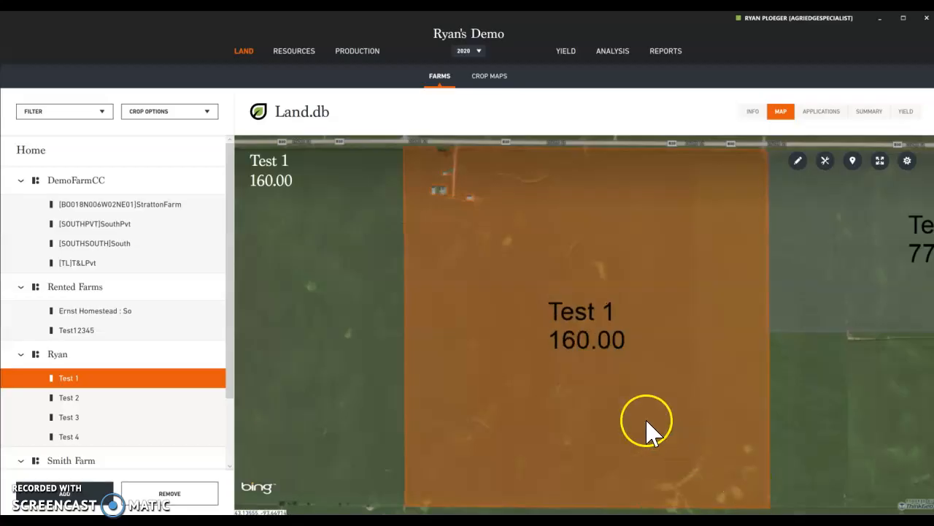
Refresh the Test 1 field's information by switching to Test 2 and back, and check its acreage.
{"action": "left_click", "coordinate": [763, 111]}
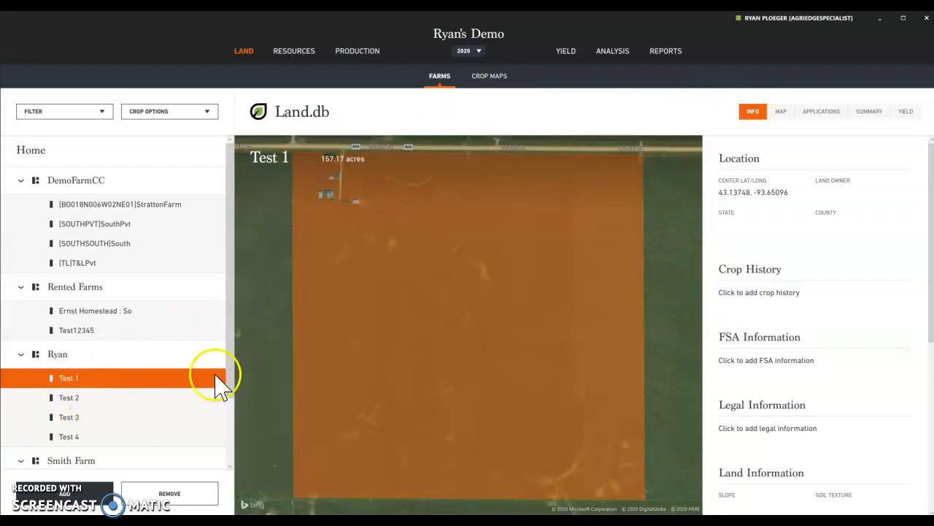
{"action": "left_click", "coordinate": [72, 398]}
{"action": "left_click", "coordinate": [70, 378]}
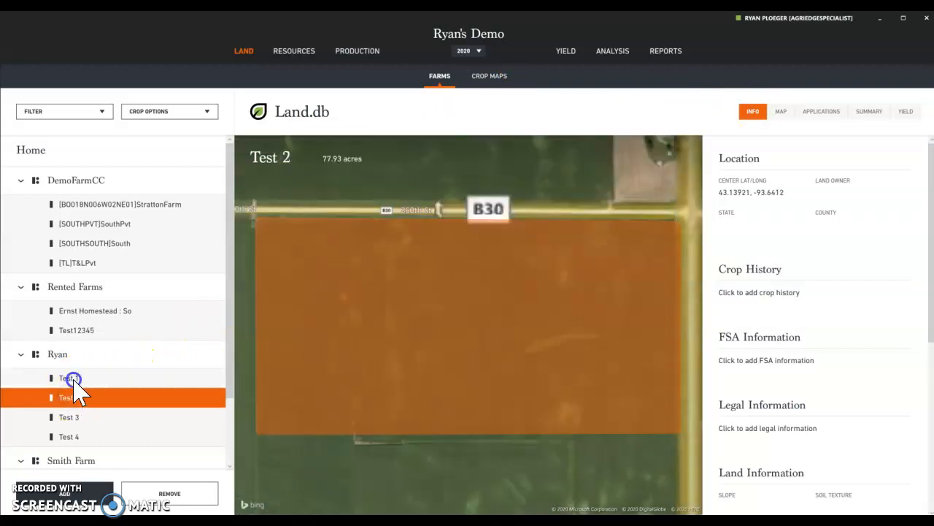
{"action": "left_click", "coordinate": [331, 222]}
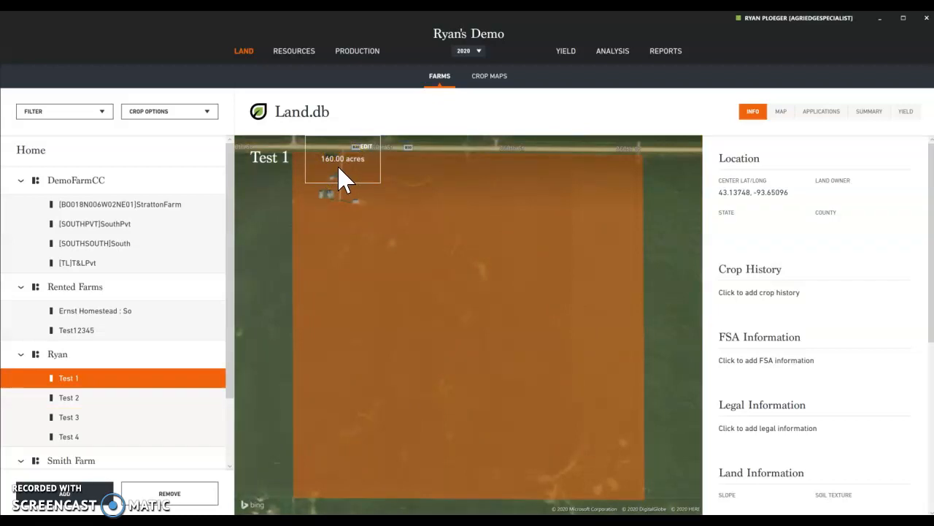
{"action": "left_click", "coordinate": [334, 175]}
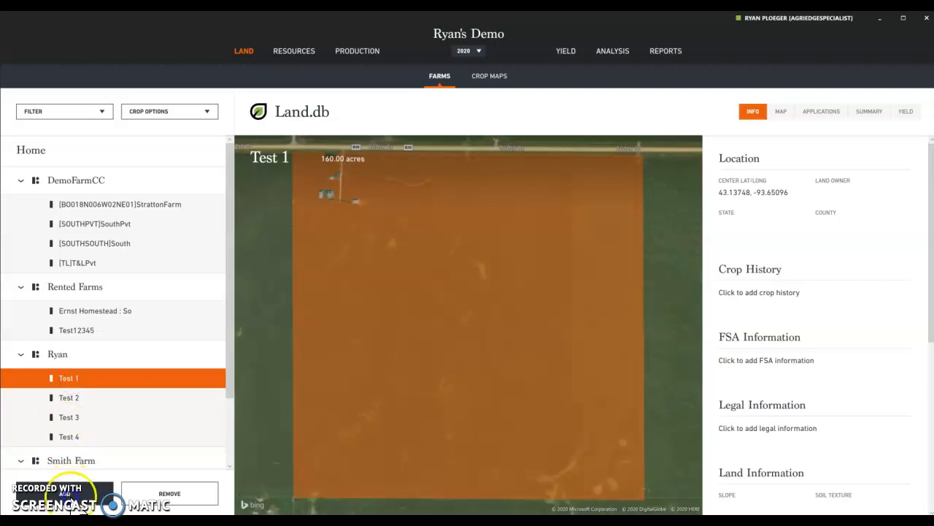
Add a crop zone named Corn with the crop Corn to the Test 1 field.
{"action": "left_click", "coordinate": [71, 497]}
{"action": "left_click", "coordinate": [371, 250]}
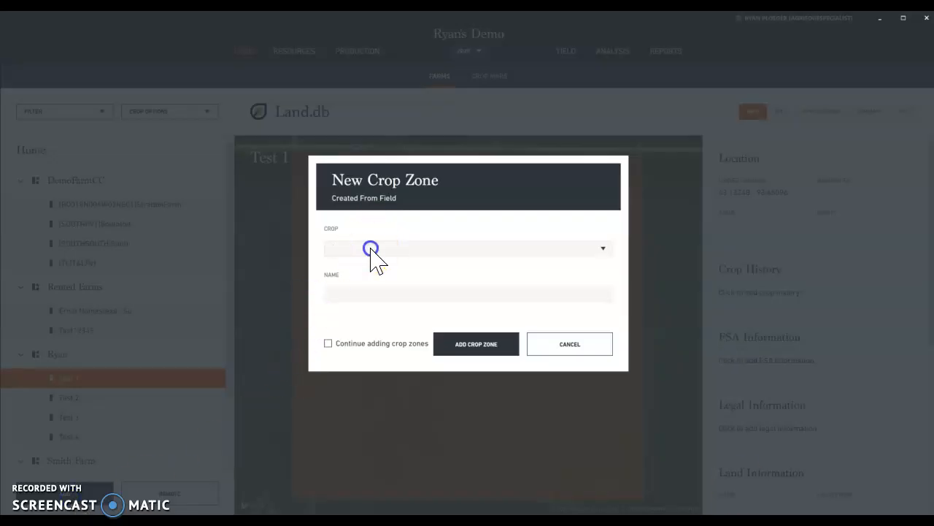
{"action": "type", "text": "Corn"}
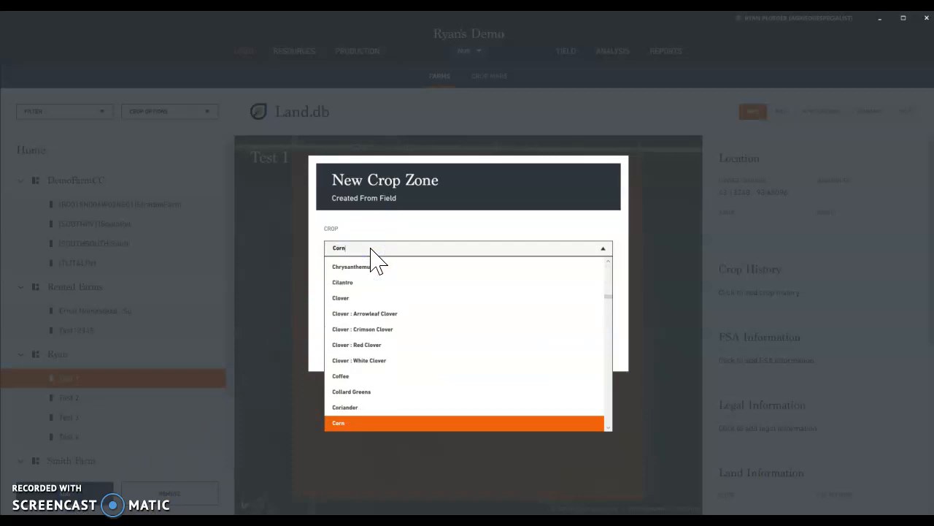
{"action": "key", "text": "Return"}
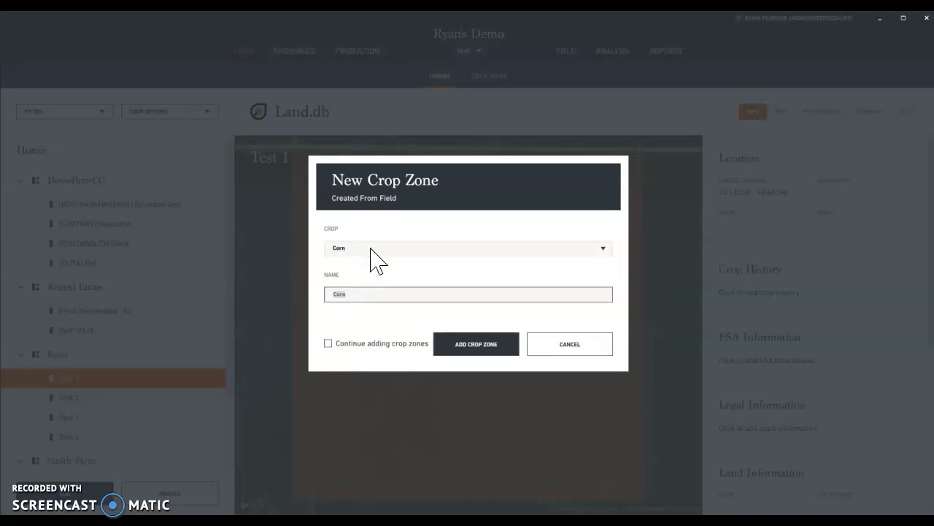
{"action": "left_click", "coordinate": [476, 354]}
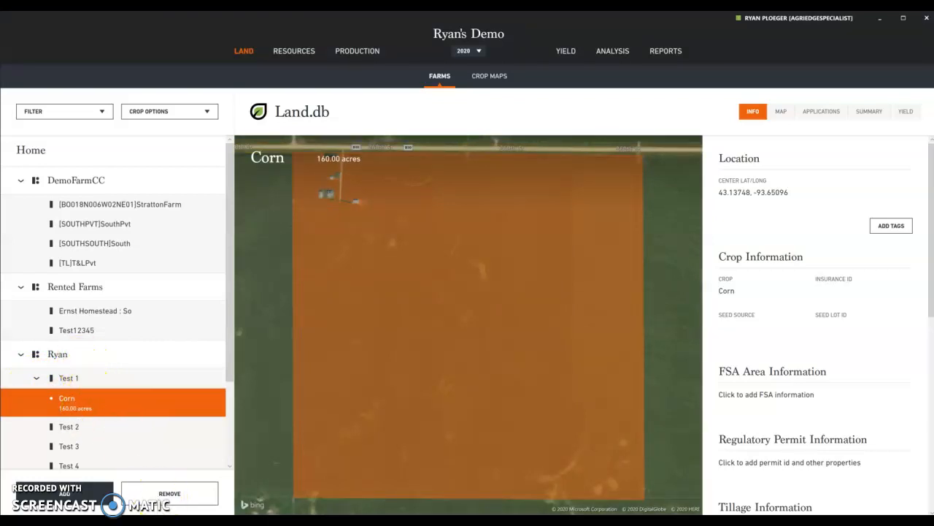
Remove the Corn crop zone from the Test 1 field.
{"action": "left_click", "coordinate": [169, 493]}
{"action": "left_click", "coordinate": [477, 346]}
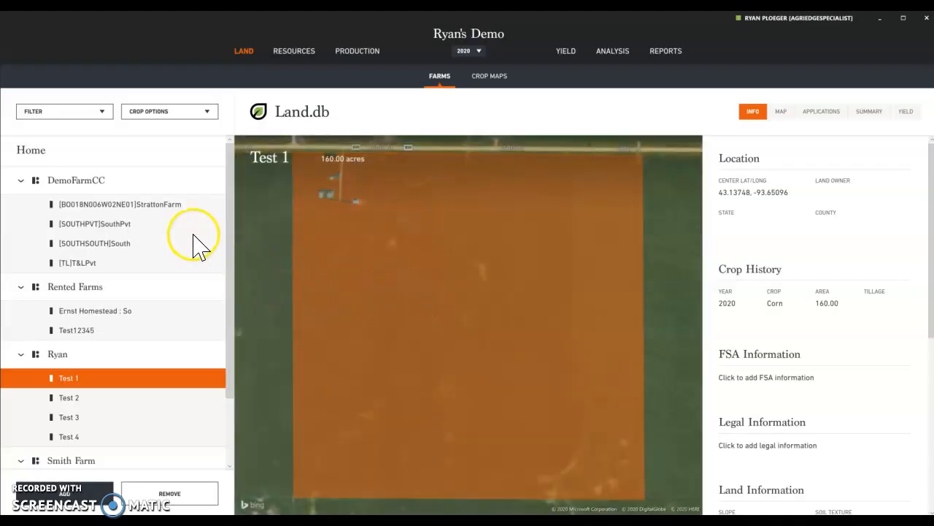
Start a mass crop assignment and select the fields StrattonFarm, T&LPvt, Test12345, Test 1, Test 2, S01 and S03.
{"action": "left_click", "coordinate": [173, 113]}
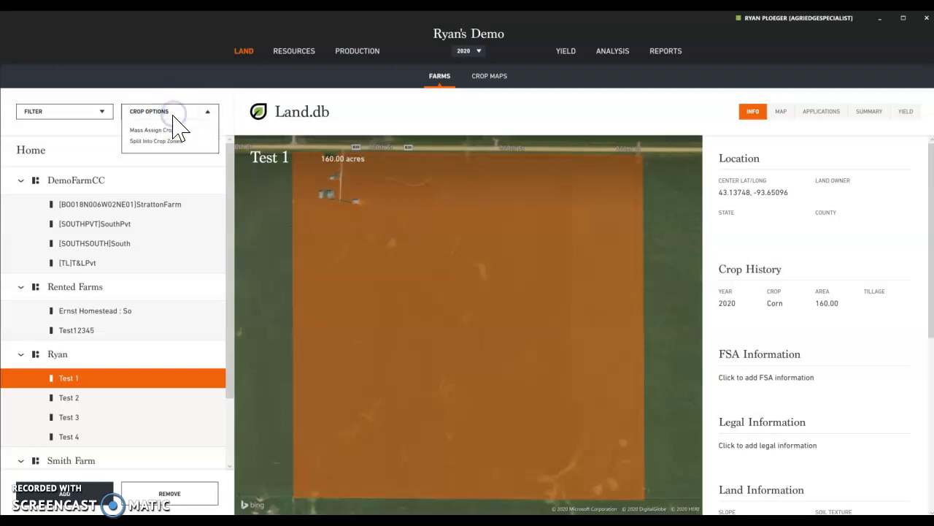
{"action": "left_click", "coordinate": [167, 130]}
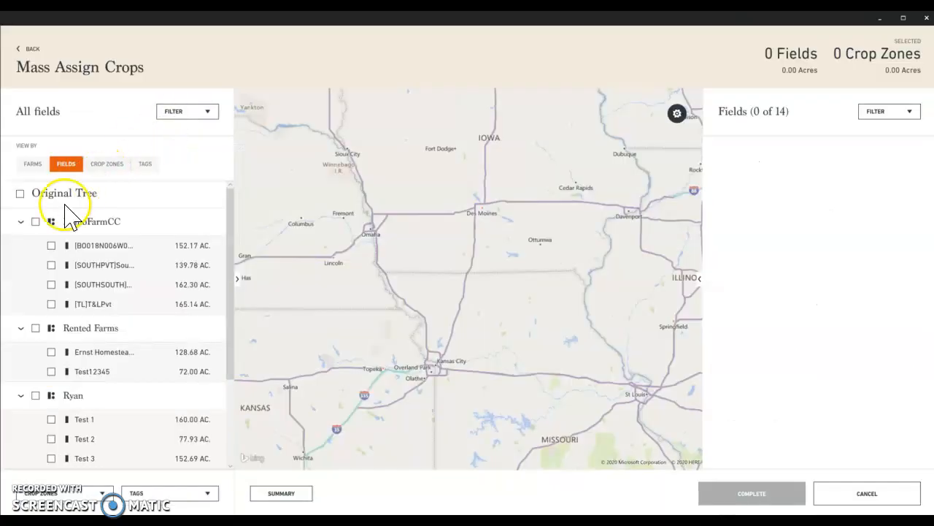
{"action": "left_click", "coordinate": [49, 250]}
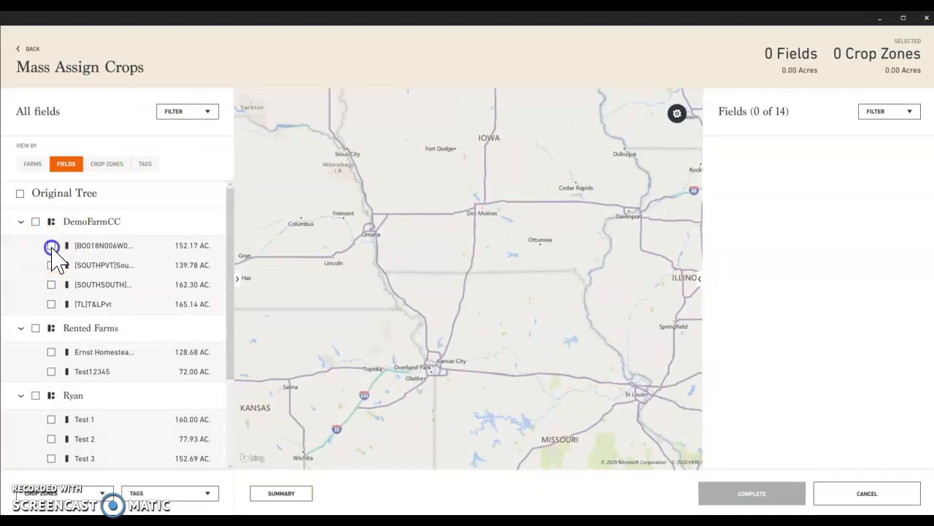
{"action": "left_click", "coordinate": [51, 247]}
{"action": "left_click", "coordinate": [50, 304]}
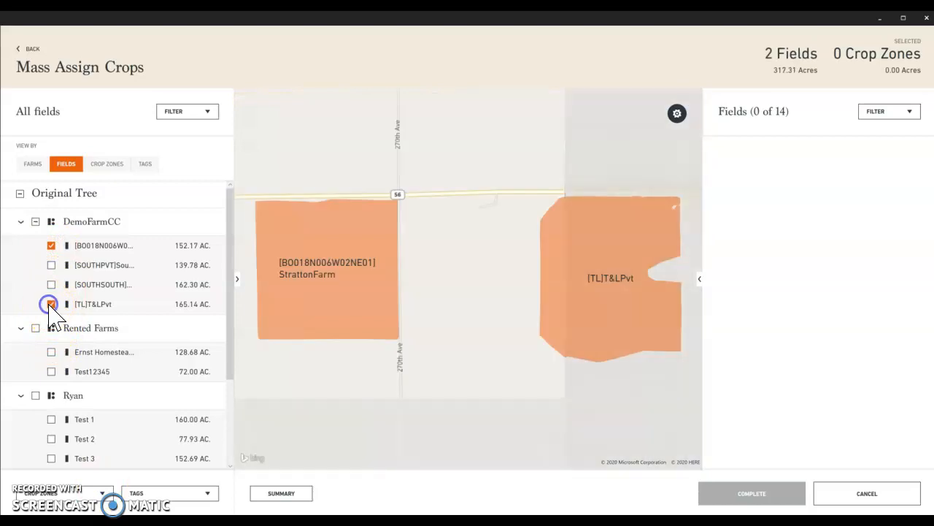
{"action": "left_click", "coordinate": [51, 371]}
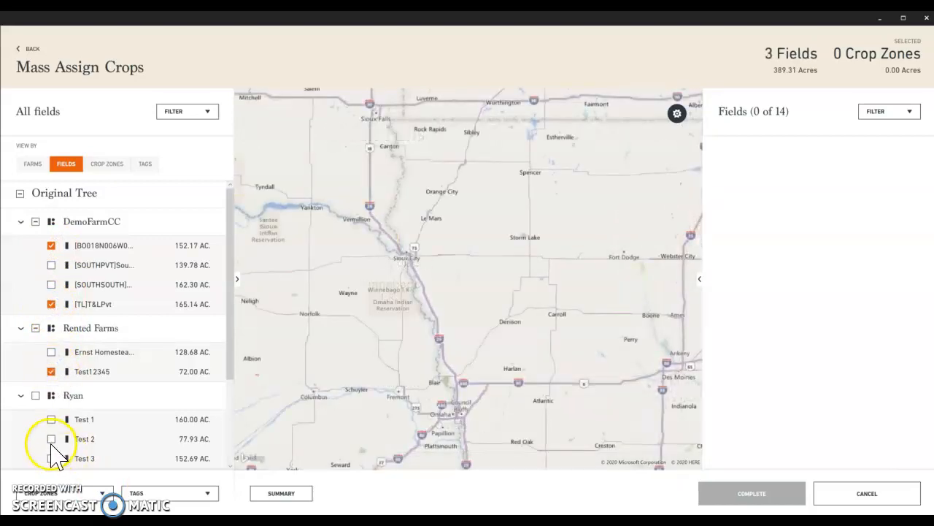
{"action": "left_click", "coordinate": [51, 439]}
{"action": "scroll", "coordinate": [55, 435], "scroll_direction": "down", "scroll_amount": 3}
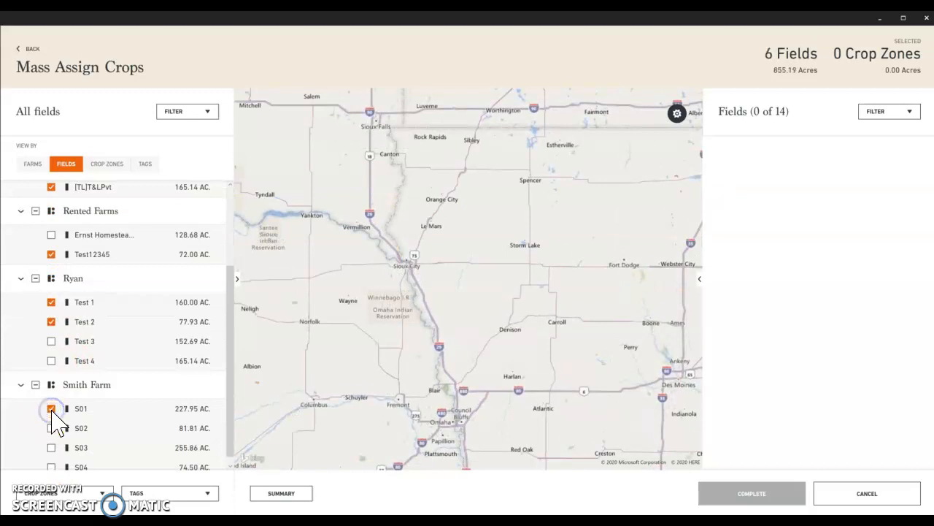
{"action": "left_click", "coordinate": [52, 440]}
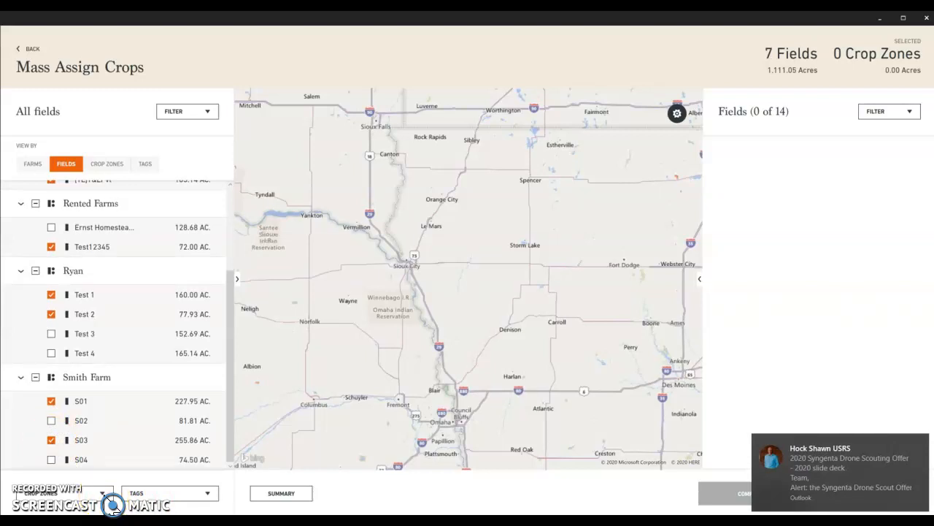
Add Corn crop zones to the selected fields, review the modified tree and complete the mass assignment.
{"action": "left_click", "coordinate": [104, 494]}
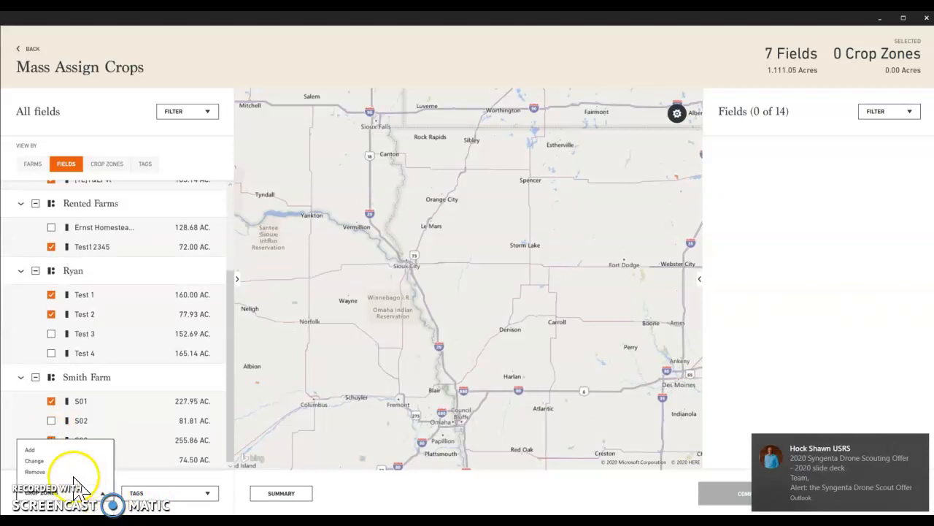
{"action": "left_click", "coordinate": [43, 451]}
{"action": "left_click", "coordinate": [332, 198]}
{"action": "type", "text": "Corn"}
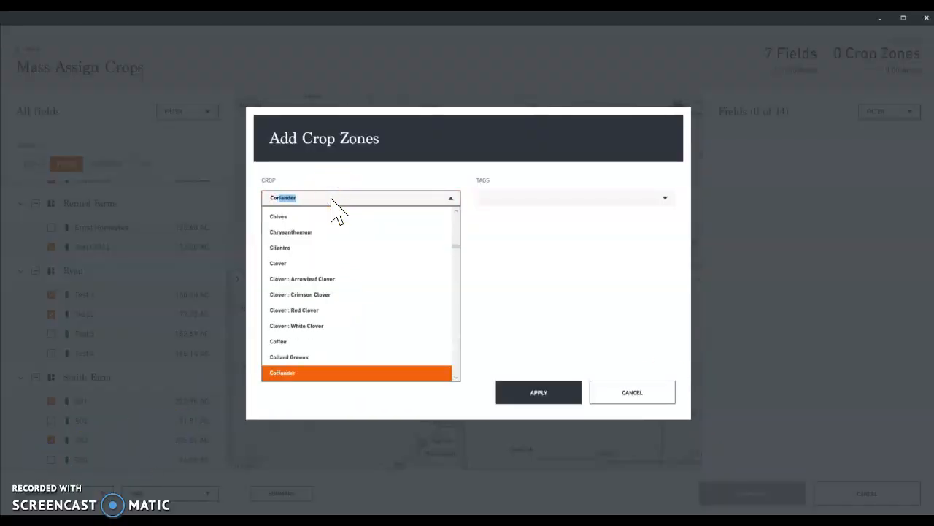
{"action": "key", "text": "Return"}
{"action": "left_click", "coordinate": [553, 395]}
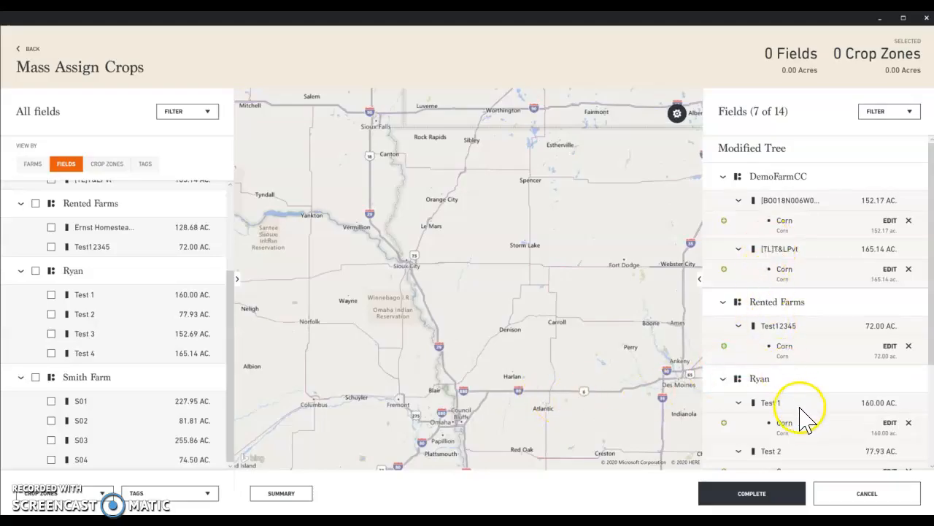
{"action": "scroll", "coordinate": [809, 428], "scroll_direction": "down", "scroll_amount": 2}
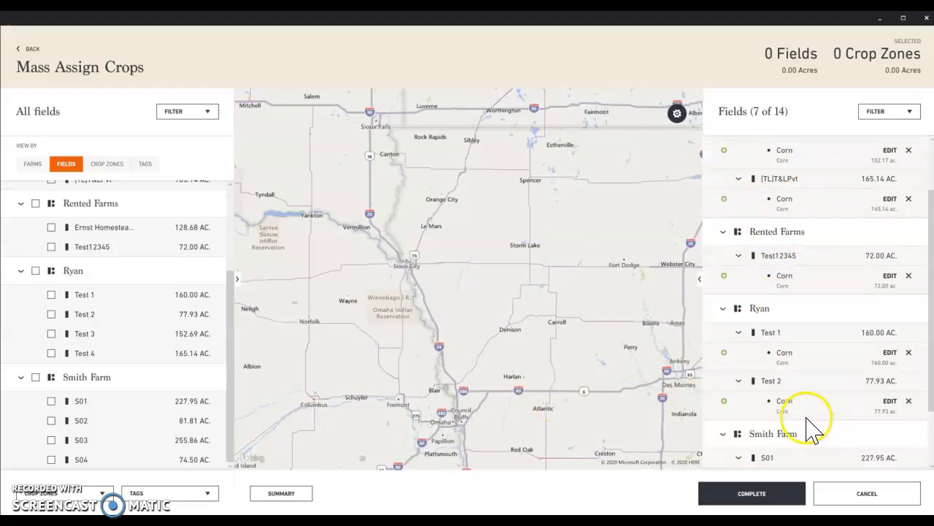
{"action": "left_click", "coordinate": [767, 495]}
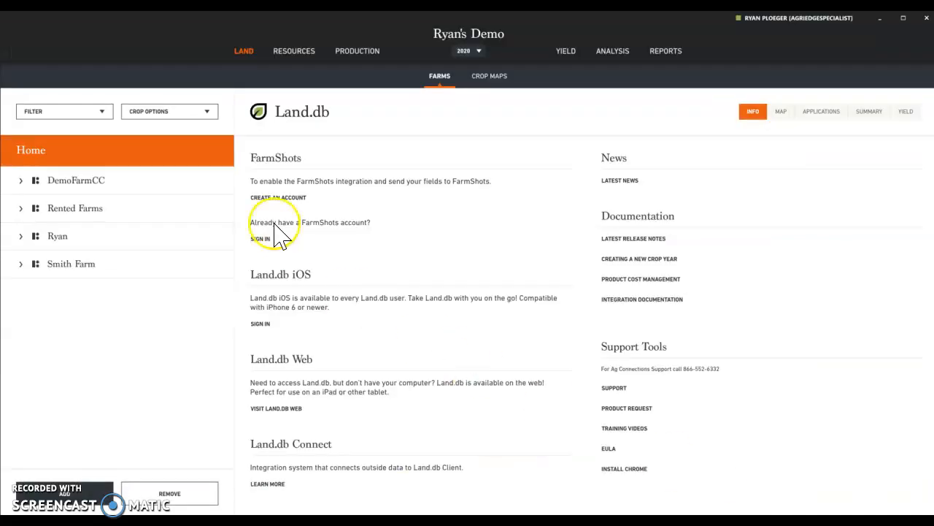
Start a mass crop assignment and select the fields SouthPvt, South, Ernst Homestead, Test 3, Test 4, S02 and S04.
{"action": "left_click", "coordinate": [21, 181]}
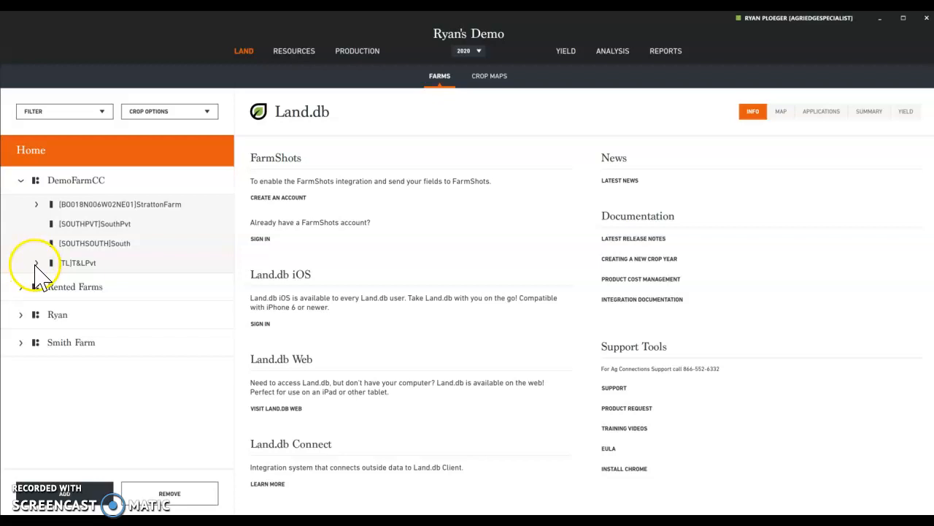
{"action": "left_click", "coordinate": [178, 113]}
{"action": "left_click", "coordinate": [166, 131]}
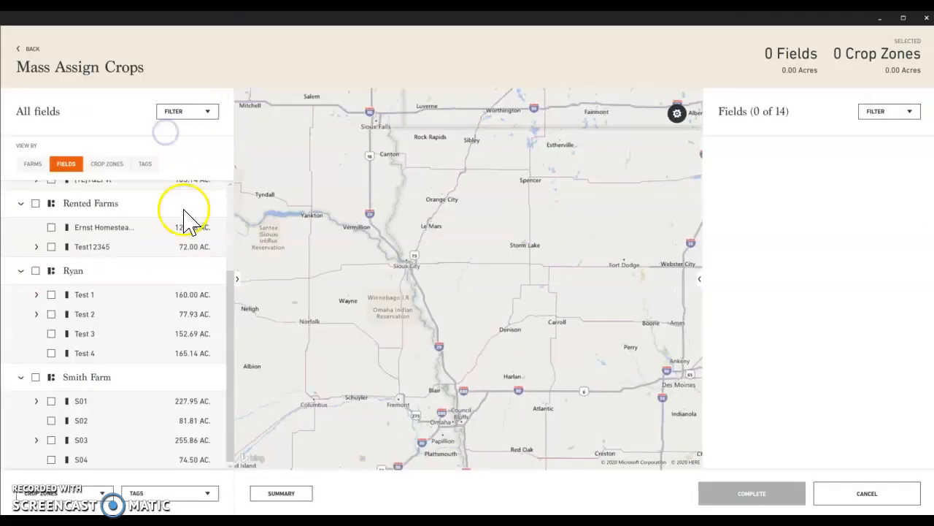
{"action": "scroll", "coordinate": [49, 242], "scroll_direction": "up", "scroll_amount": 3}
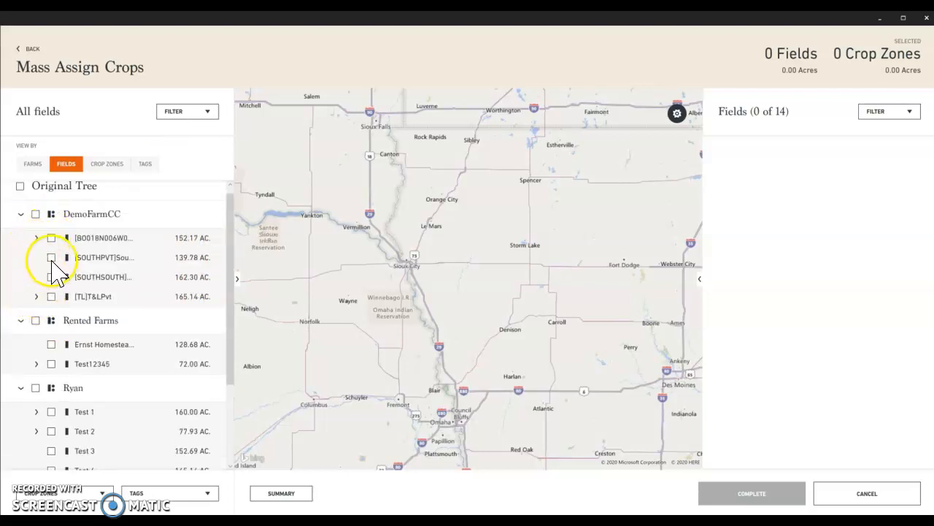
{"action": "left_click", "coordinate": [51, 257]}
{"action": "left_click", "coordinate": [52, 277]}
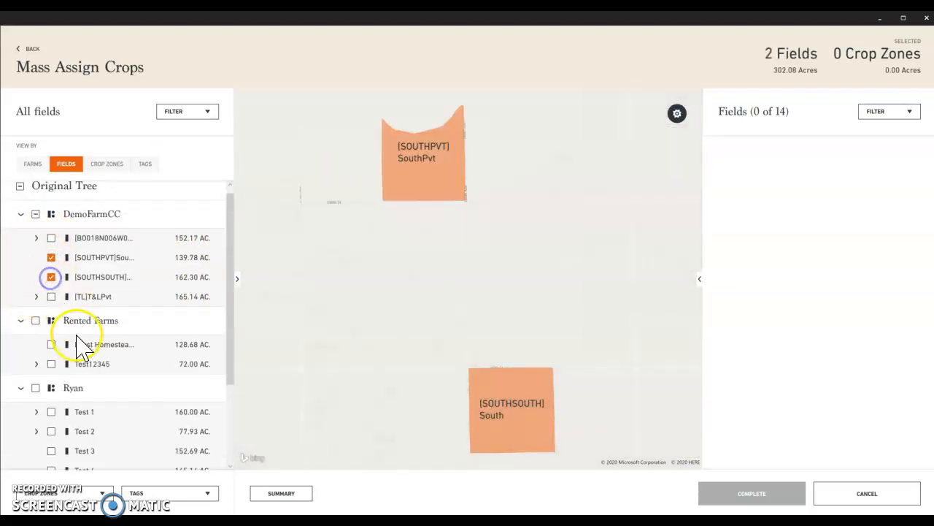
{"action": "left_click", "coordinate": [51, 344]}
{"action": "scroll", "coordinate": [58, 358], "scroll_direction": "down", "scroll_amount": 2}
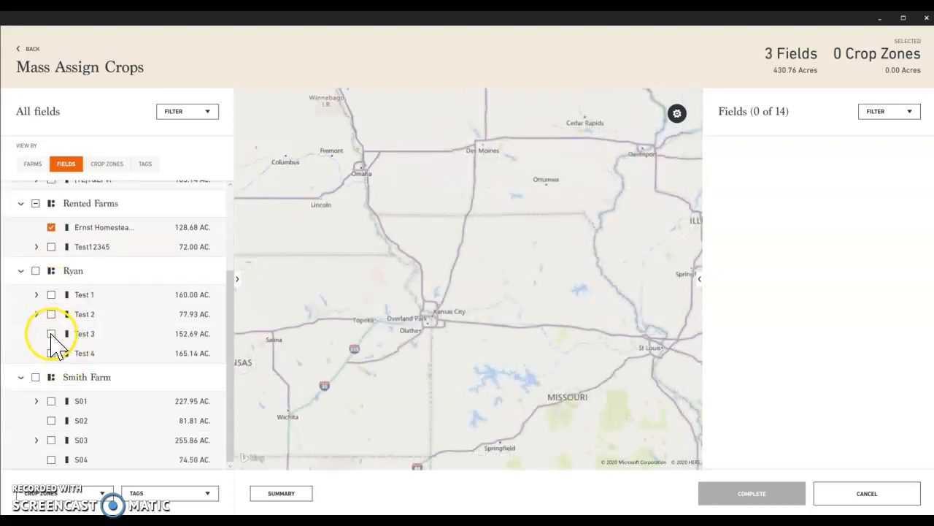
{"action": "left_click", "coordinate": [51, 334]}
{"action": "left_click", "coordinate": [52, 353]}
{"action": "left_click", "coordinate": [52, 420]}
{"action": "left_click", "coordinate": [51, 459]}
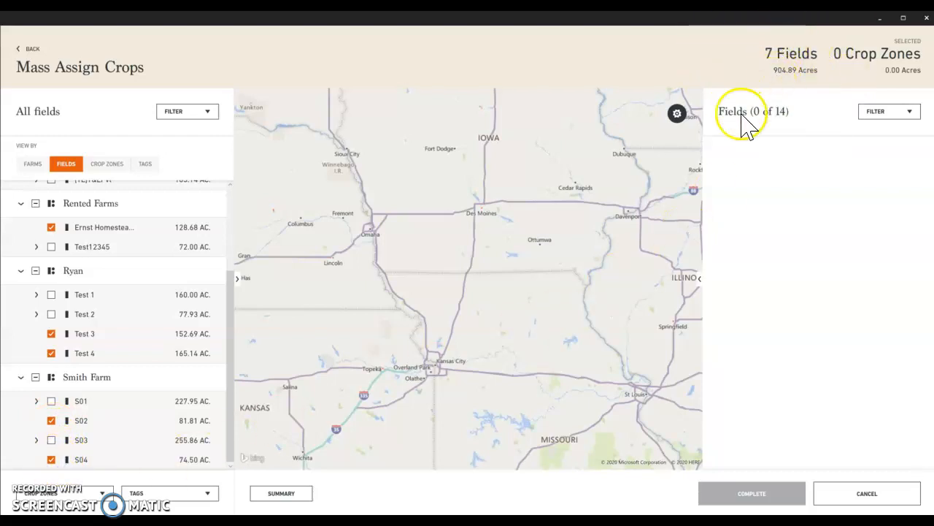
Add Soybeans crop zones to the selected fields, review the modified tree and complete the mass assignment.
{"action": "left_click", "coordinate": [102, 494]}
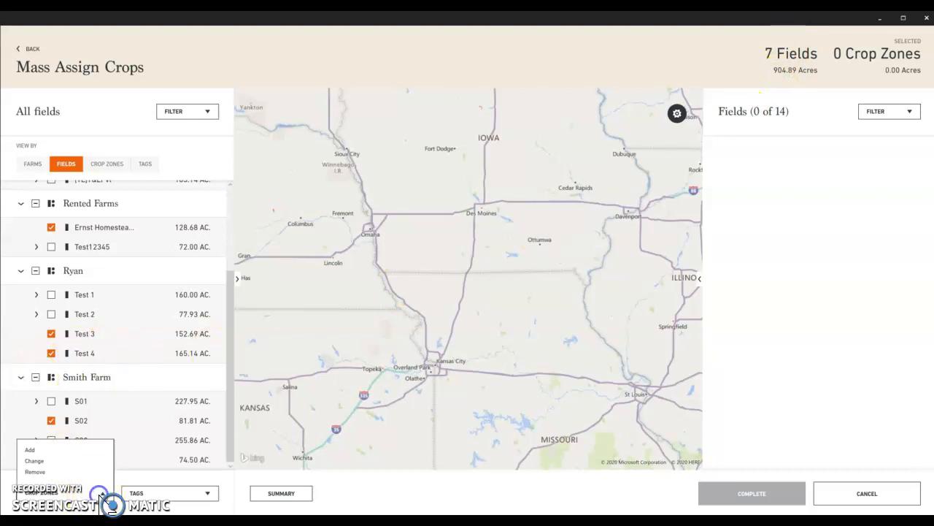
{"action": "left_click", "coordinate": [31, 450]}
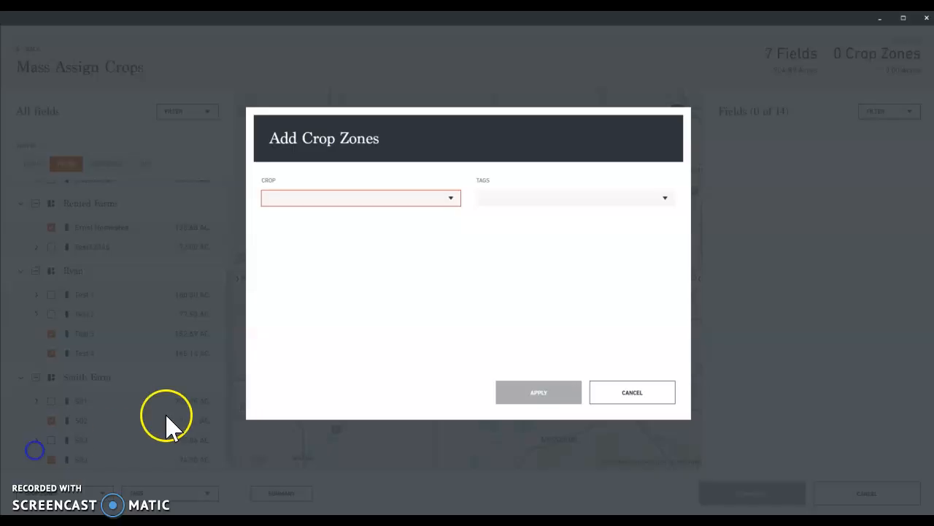
{"action": "left_click", "coordinate": [343, 199]}
{"action": "type", "text": "oybeans"}
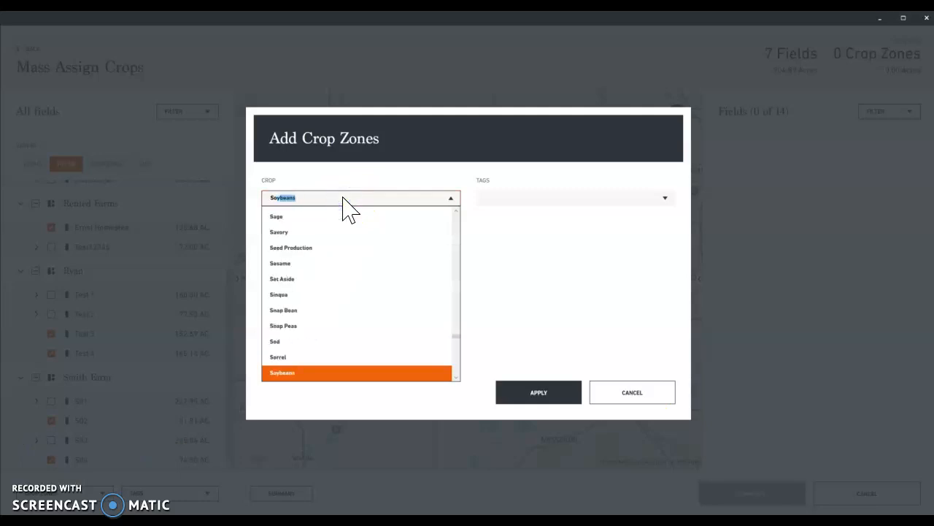
{"action": "key", "text": "Tab"}
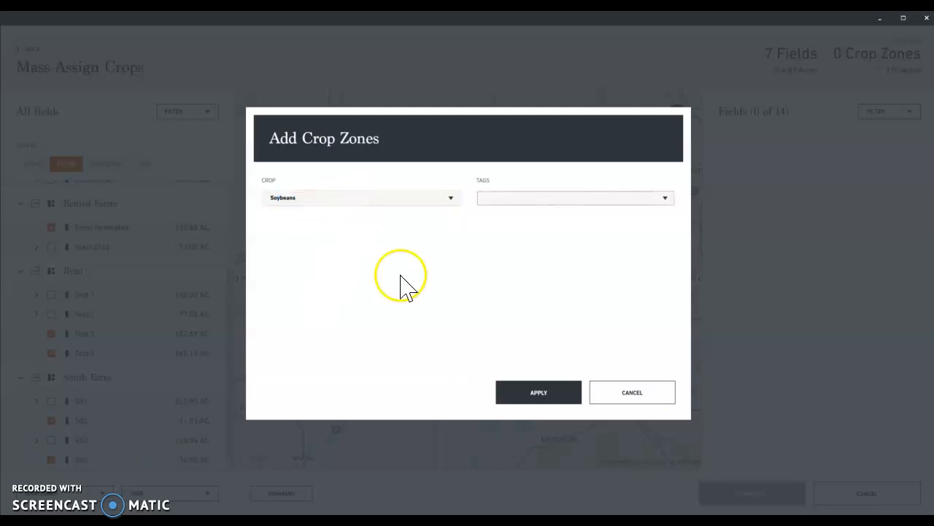
{"action": "left_click", "coordinate": [531, 398]}
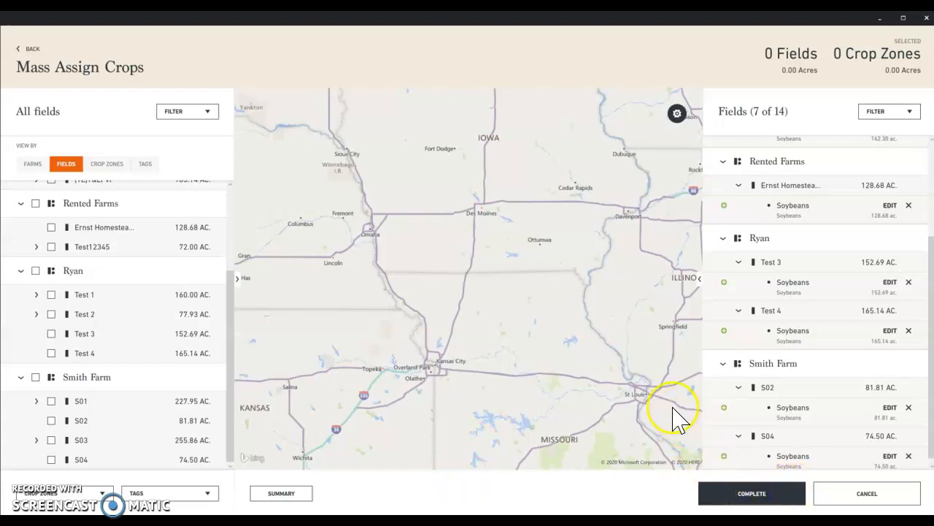
{"action": "left_click", "coordinate": [765, 500]}
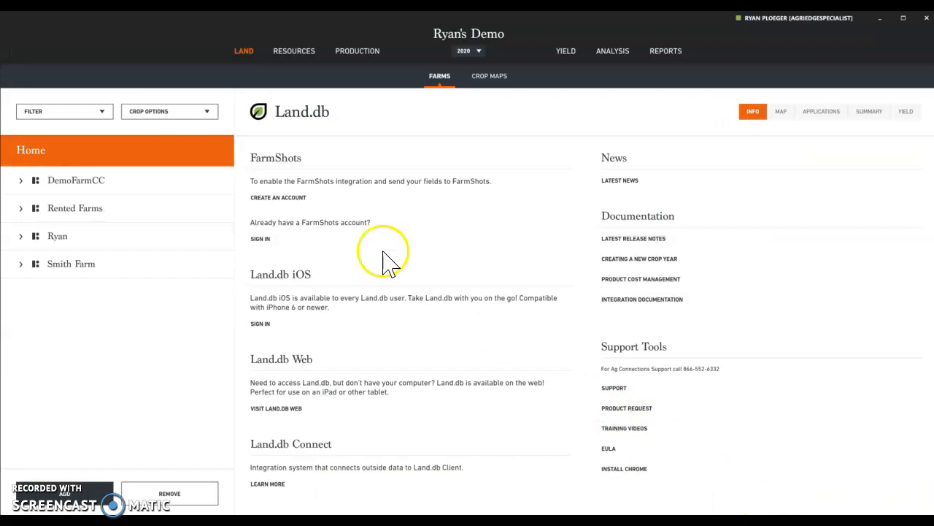
Expand all four farms in the farm tree and check that every field has a crop zone.
{"action": "left_click", "coordinate": [22, 182]}
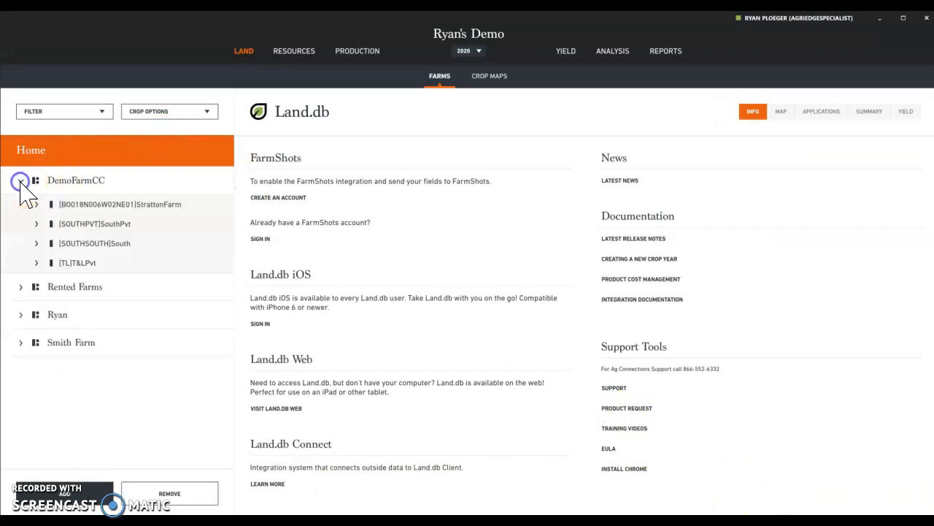
{"action": "left_click", "coordinate": [20, 287]}
{"action": "left_click", "coordinate": [20, 354]}
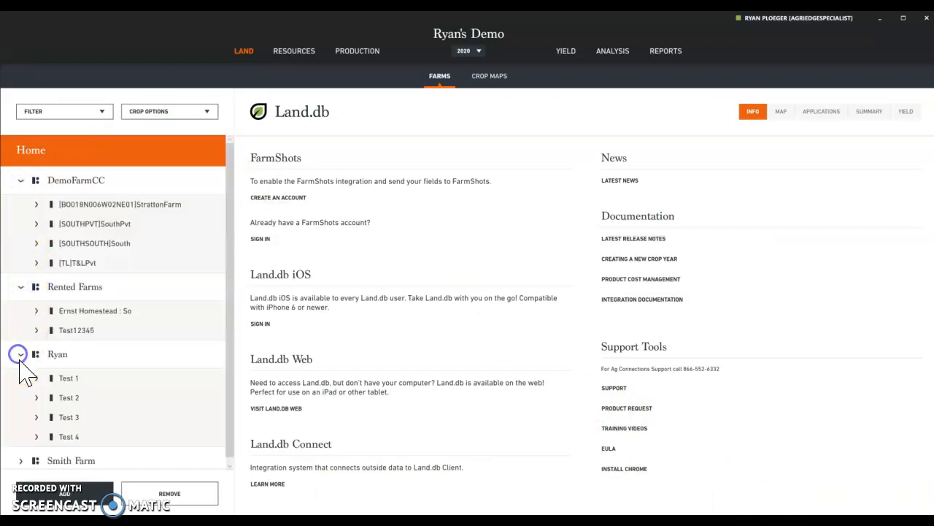
{"action": "left_click", "coordinate": [20, 455]}
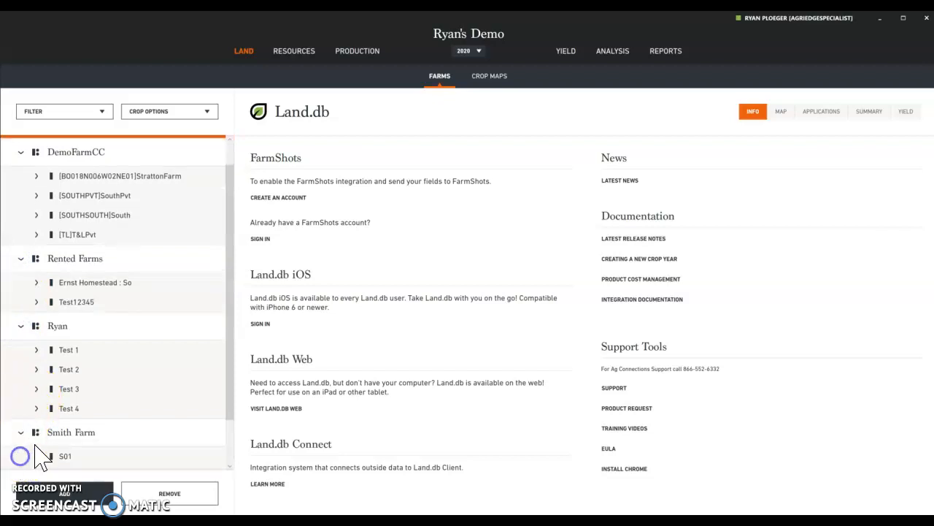
{"action": "scroll", "coordinate": [62, 409], "scroll_direction": "down", "scroll_amount": 1}
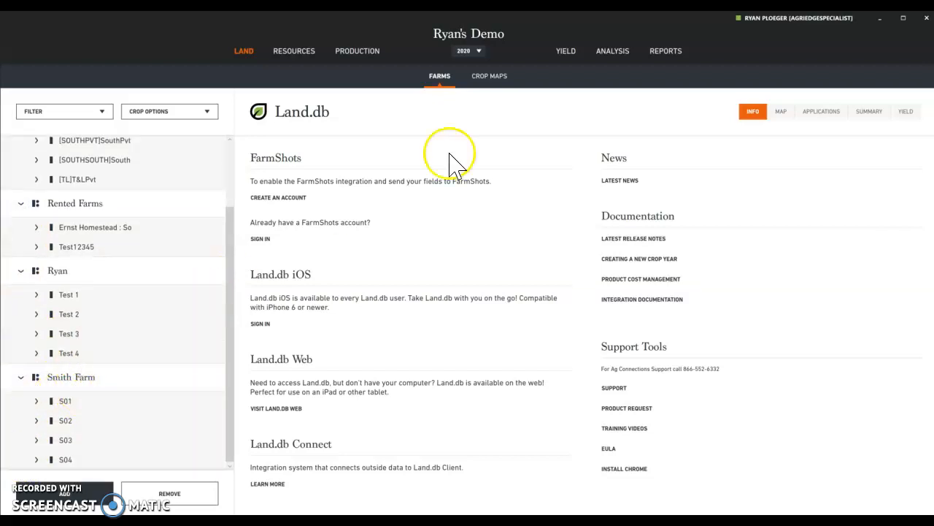
Filter the crop map by Crop for all farms, check the acres per crop in the legend and return to the farms.
{"action": "left_click", "coordinate": [495, 80]}
{"action": "left_click", "coordinate": [785, 116]}
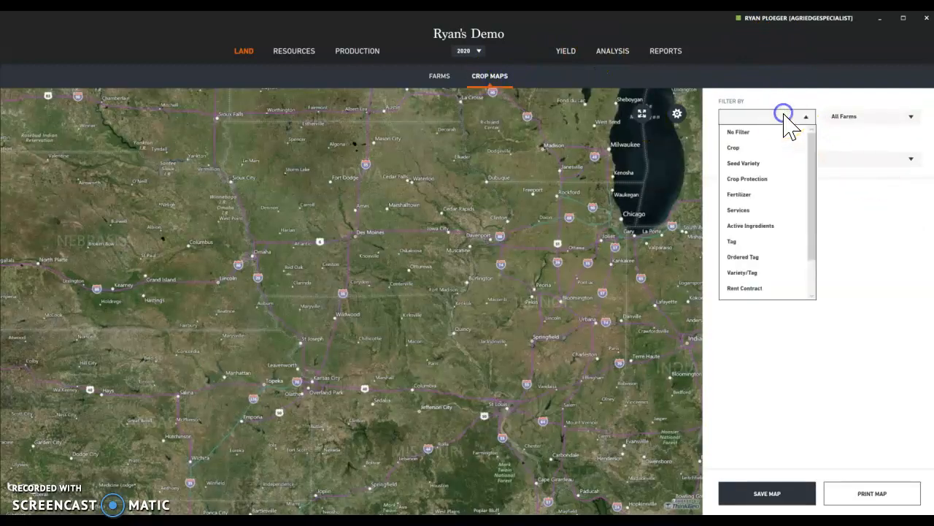
{"action": "left_click", "coordinate": [748, 150]}
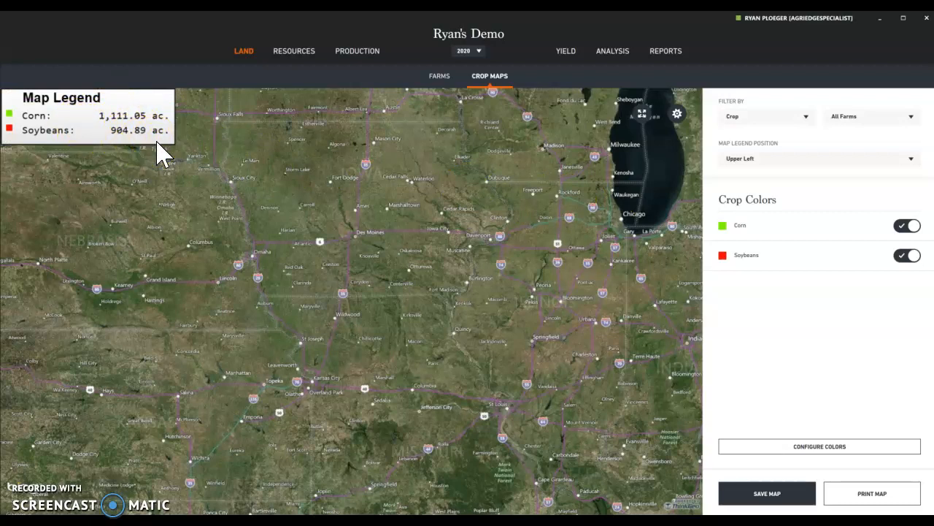
{"action": "left_click", "coordinate": [440, 76]}
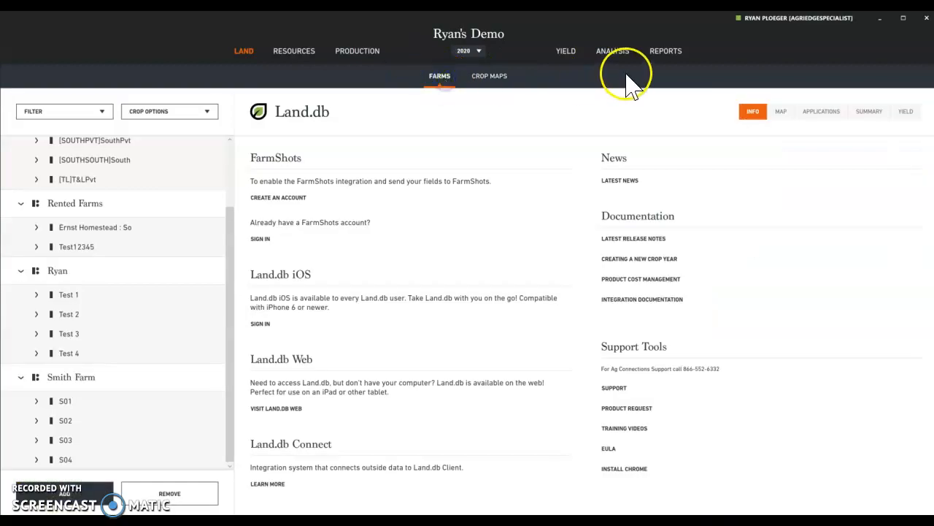
Create a Crop History report for crop year 2020 covering all fields under Home and review its first page.
{"action": "left_click", "coordinate": [665, 53]}
{"action": "left_click", "coordinate": [73, 182]}
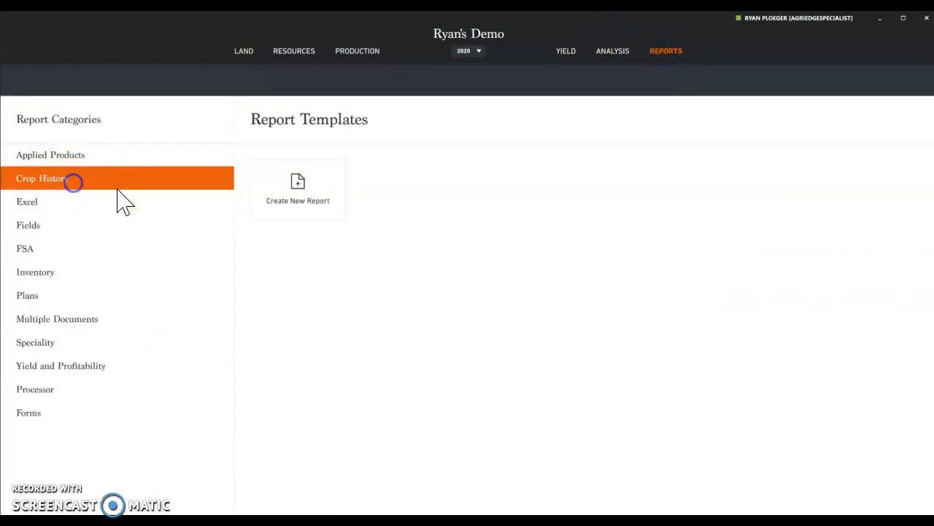
{"action": "left_click", "coordinate": [306, 208]}
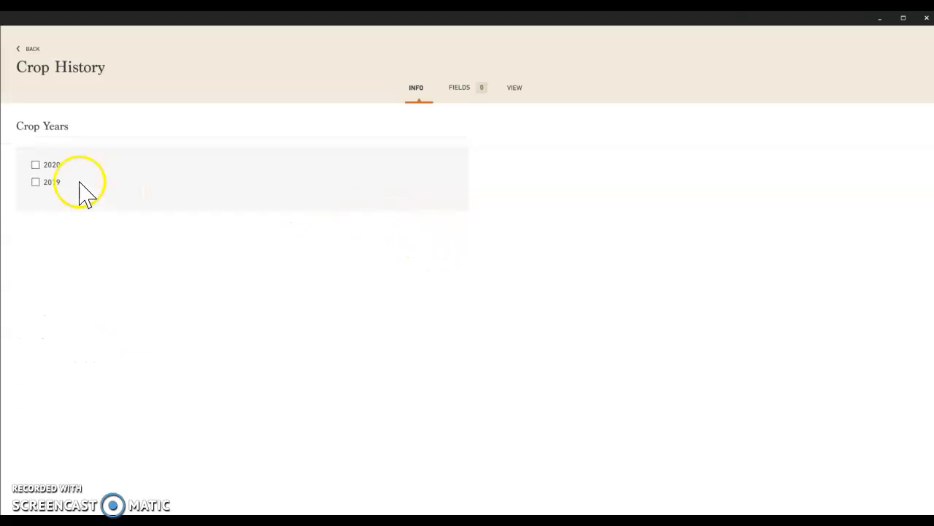
{"action": "left_click", "coordinate": [38, 170]}
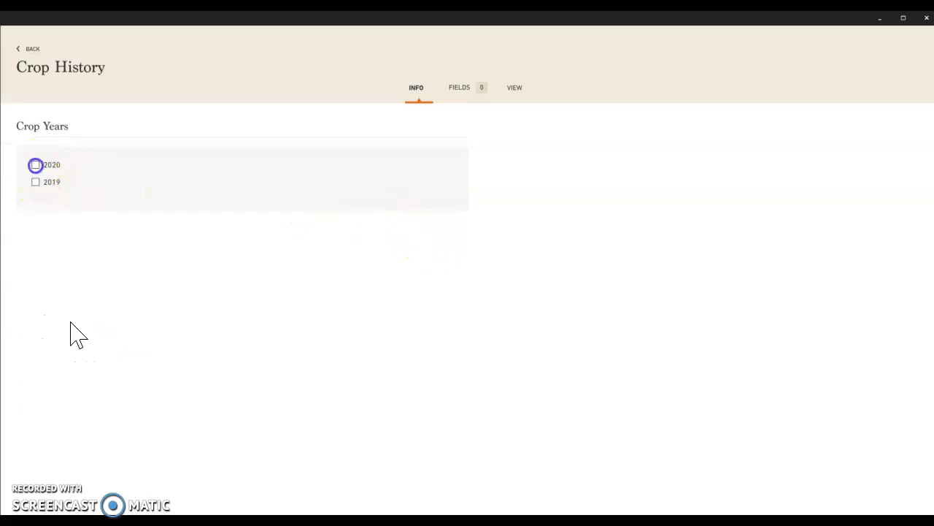
{"action": "left_click", "coordinate": [463, 91]}
{"action": "left_click", "coordinate": [20, 164]}
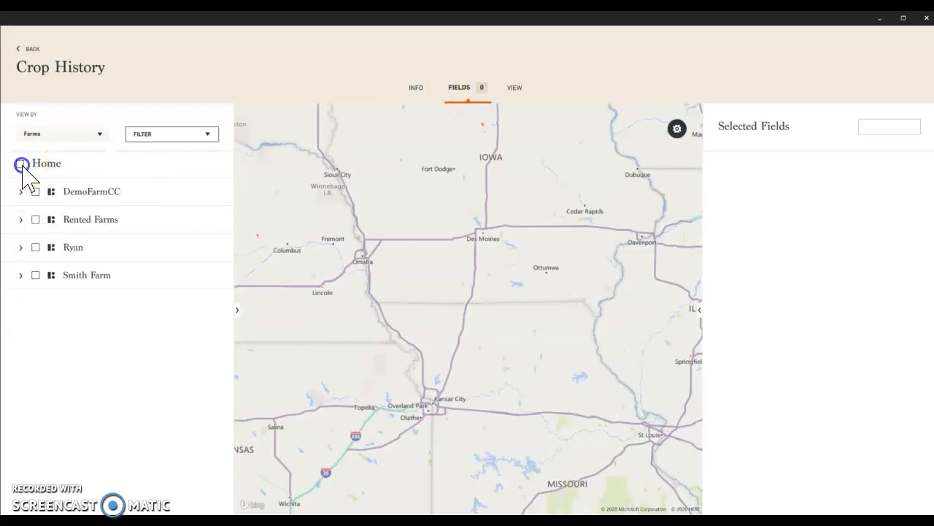
{"action": "left_click", "coordinate": [517, 97]}
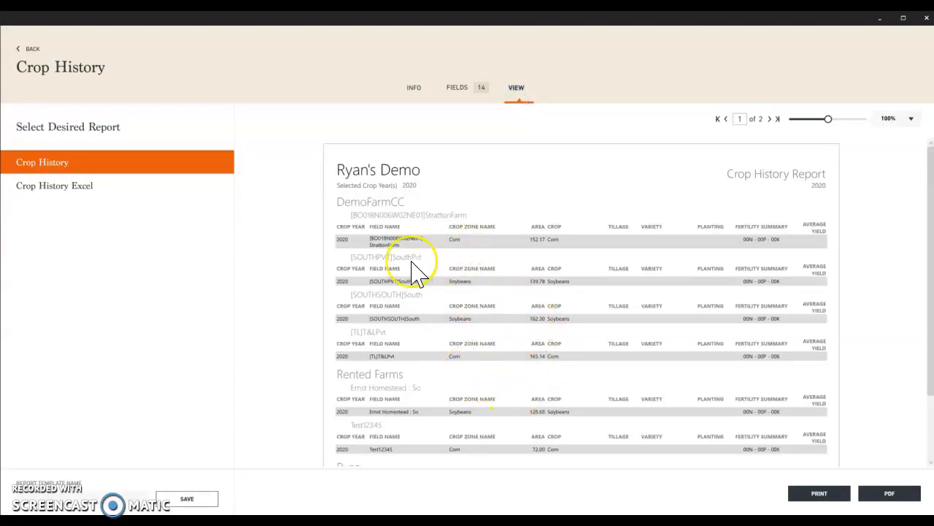
{"action": "scroll", "coordinate": [513, 286], "scroll_direction": "down", "scroll_amount": 3}
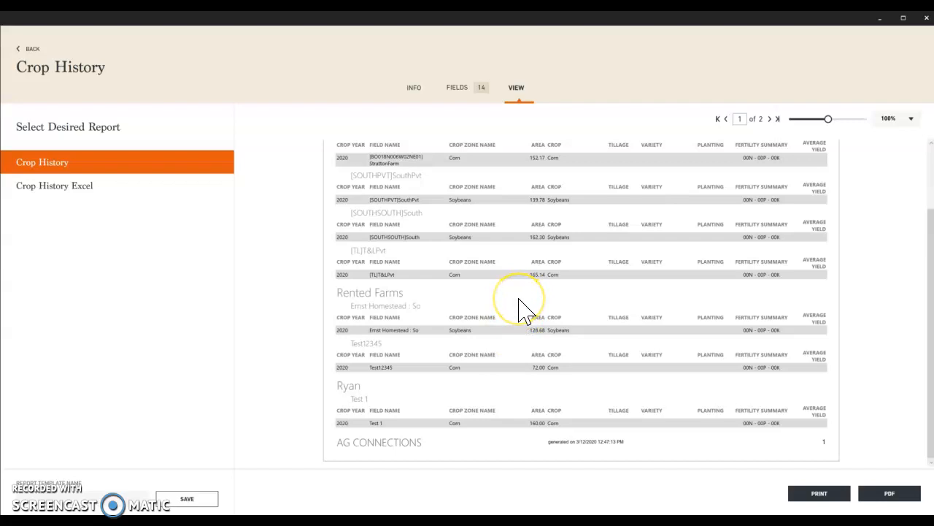
Leave the Crop History report and return to the crop map to check the acreage of each crop.
{"action": "left_click", "coordinate": [33, 49]}
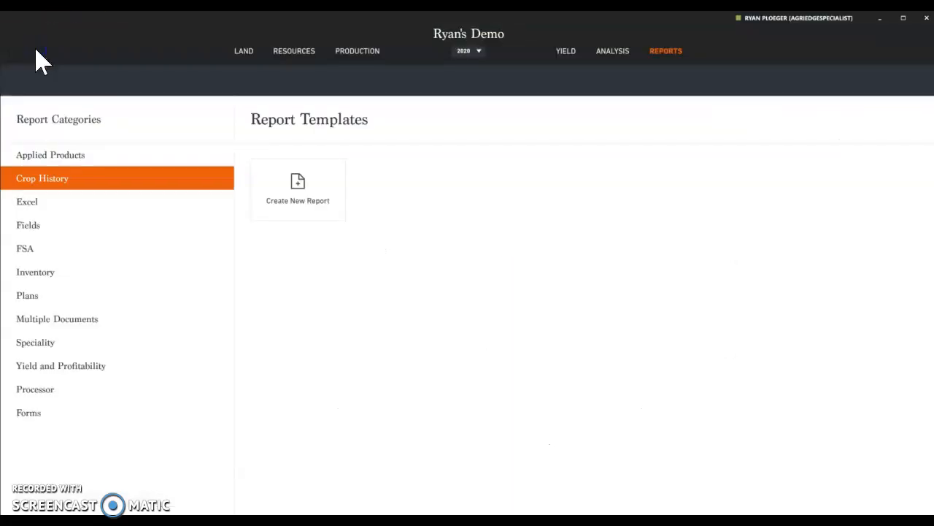
{"action": "left_click", "coordinate": [244, 51]}
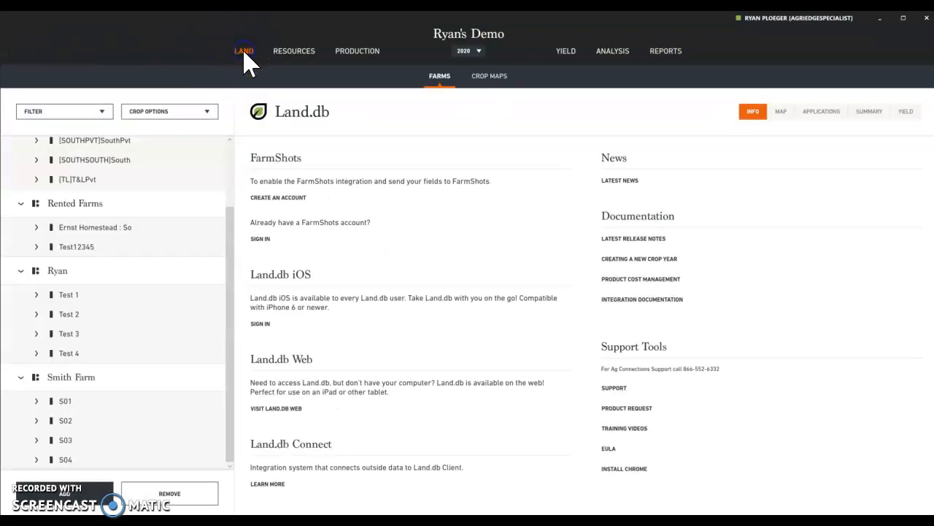
{"action": "left_click", "coordinate": [490, 76]}
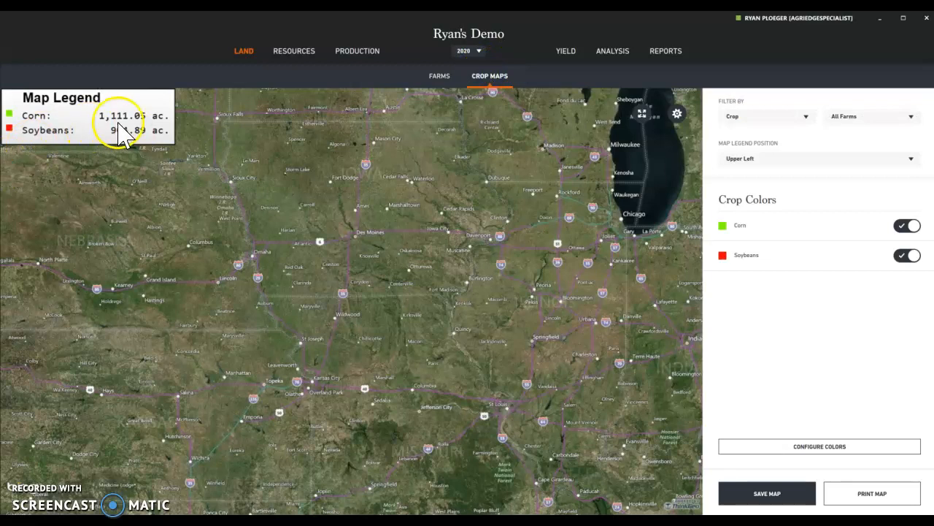